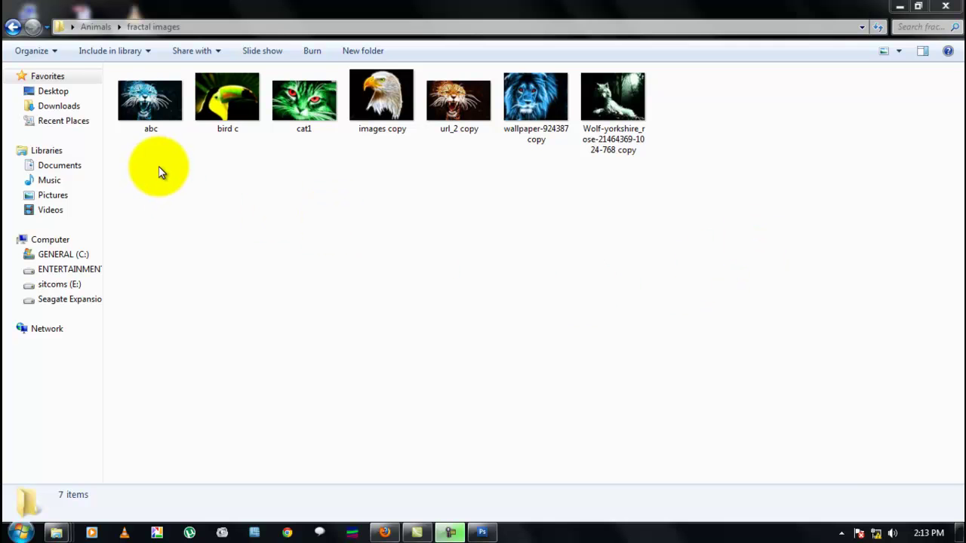
# Step: Browse through the fractal sample images in the photo viewer, then close it
pyautogui.click(151, 125)
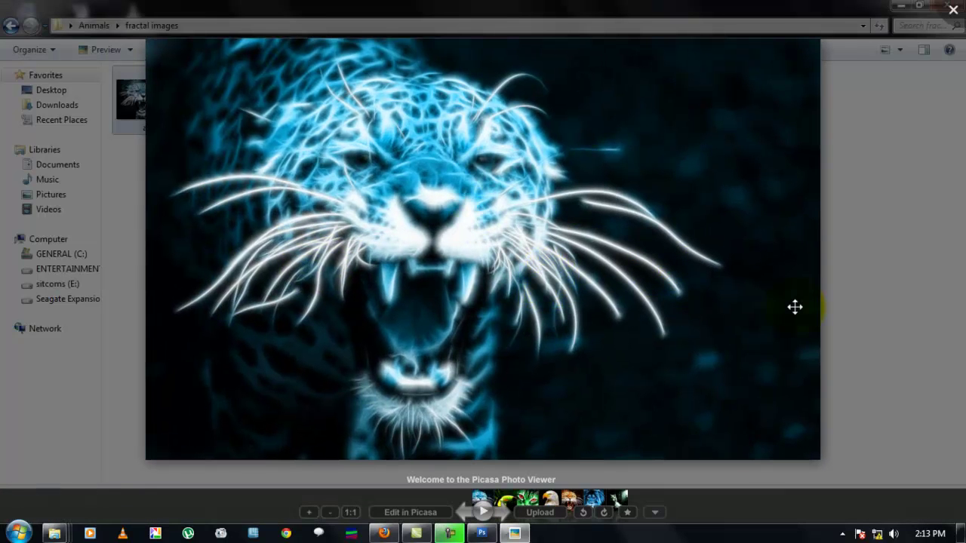
pyautogui.press('Right')
pyautogui.press('Right')
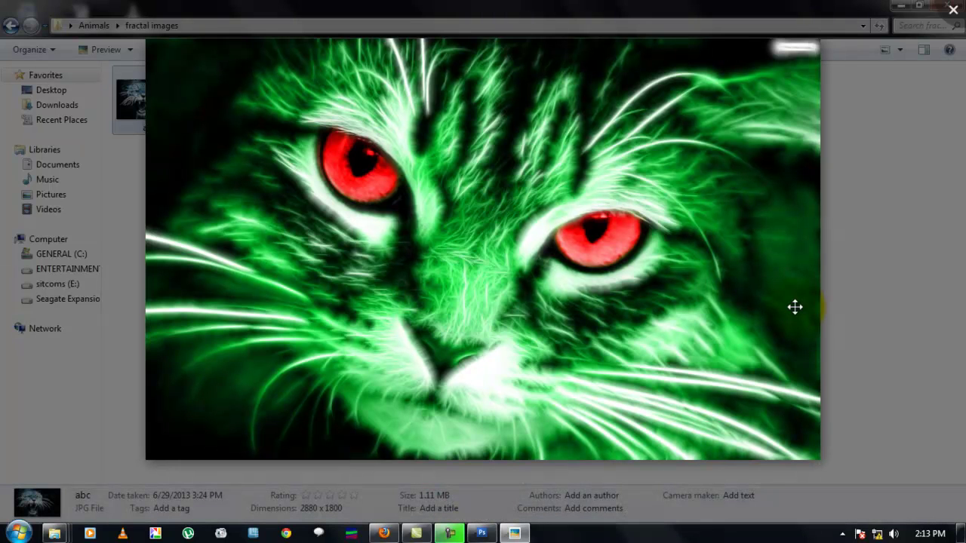
pyautogui.press('Right')
pyautogui.press('Right')
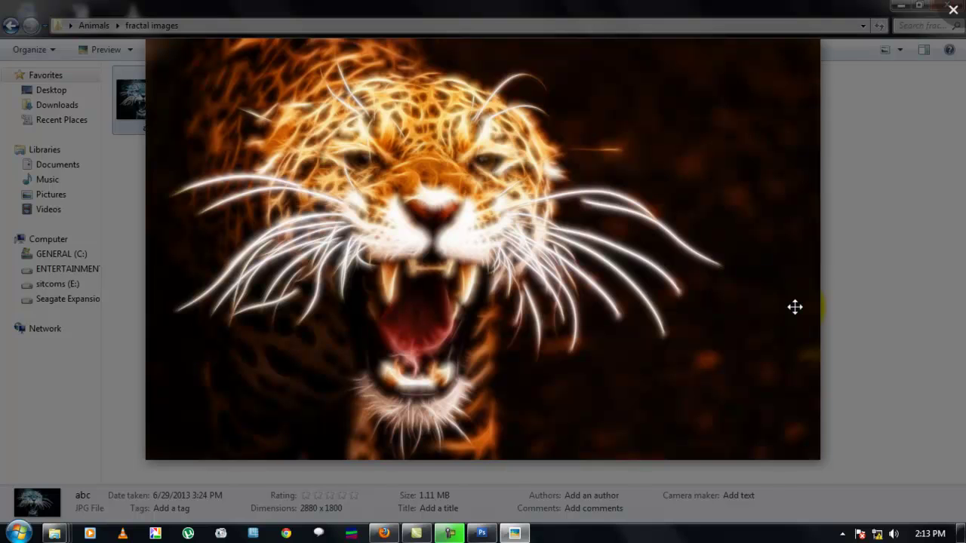
pyautogui.press('Right')
pyautogui.press('Right')
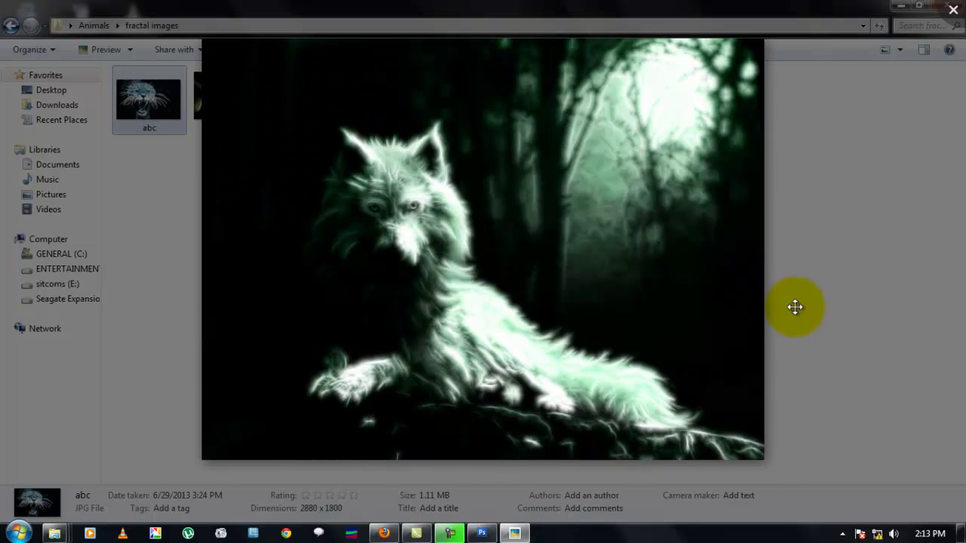
pyautogui.click(952, 9)
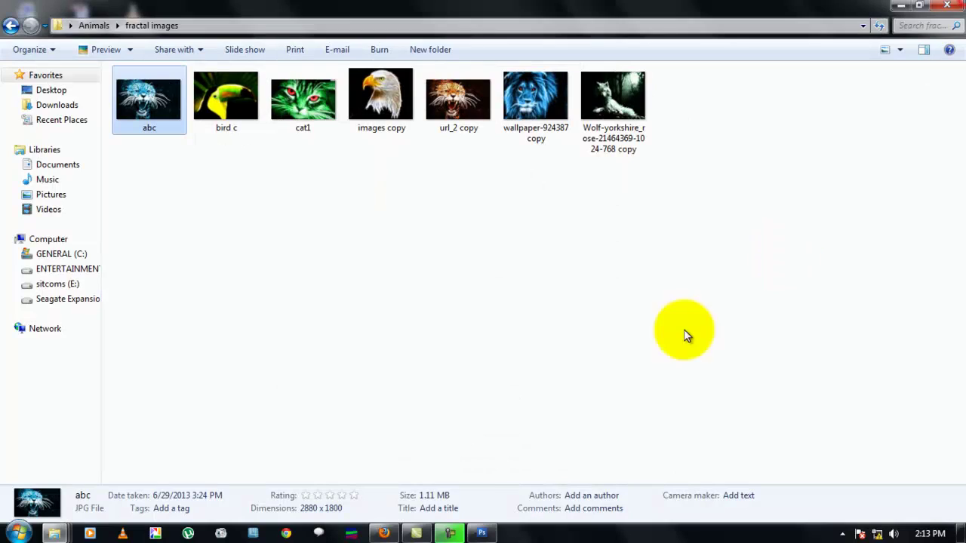
# Step: Open cat1_2.jpg from the Animals folder in Photoshop and enlarge its document window
pyautogui.click(481, 534)
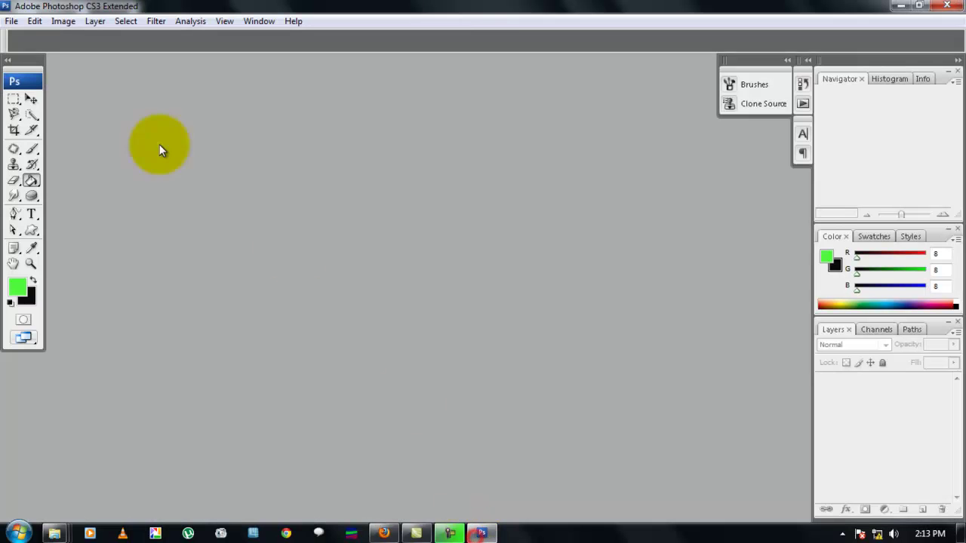
pyautogui.click(12, 21)
pyautogui.click(39, 48)
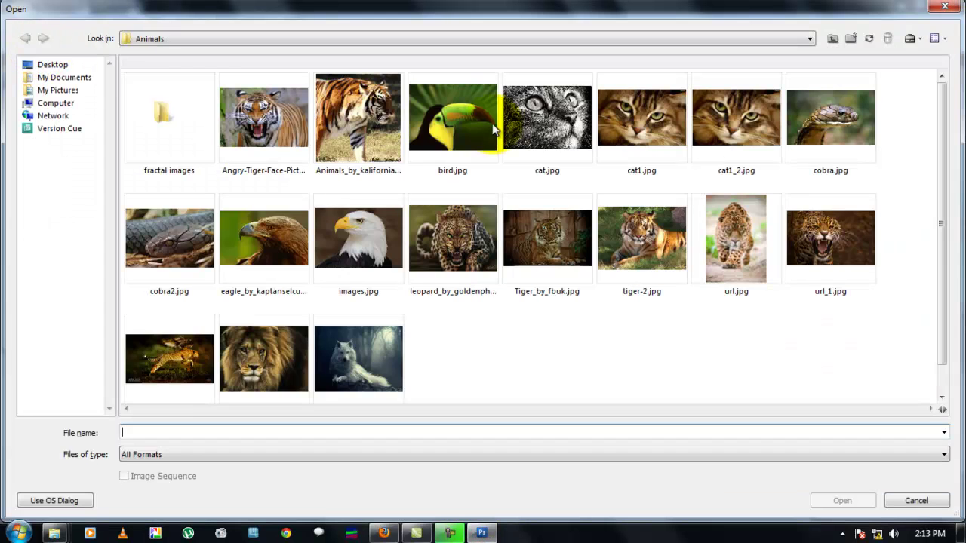
pyautogui.click(728, 117)
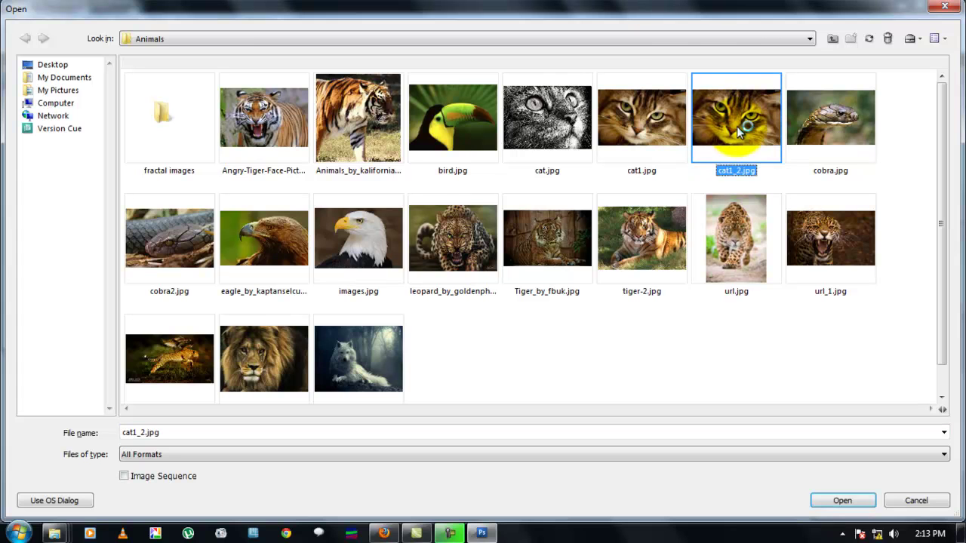
pyautogui.click(752, 153)
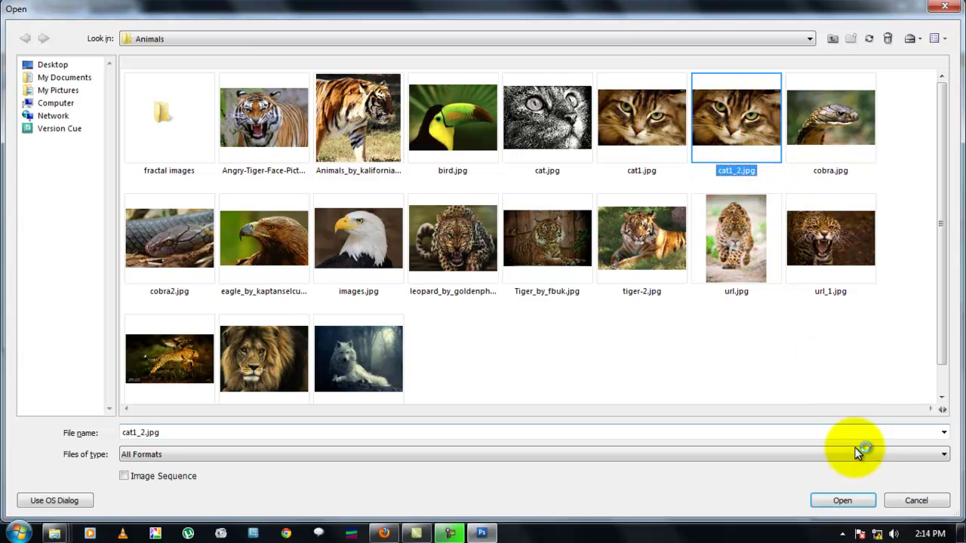
pyautogui.click(843, 501)
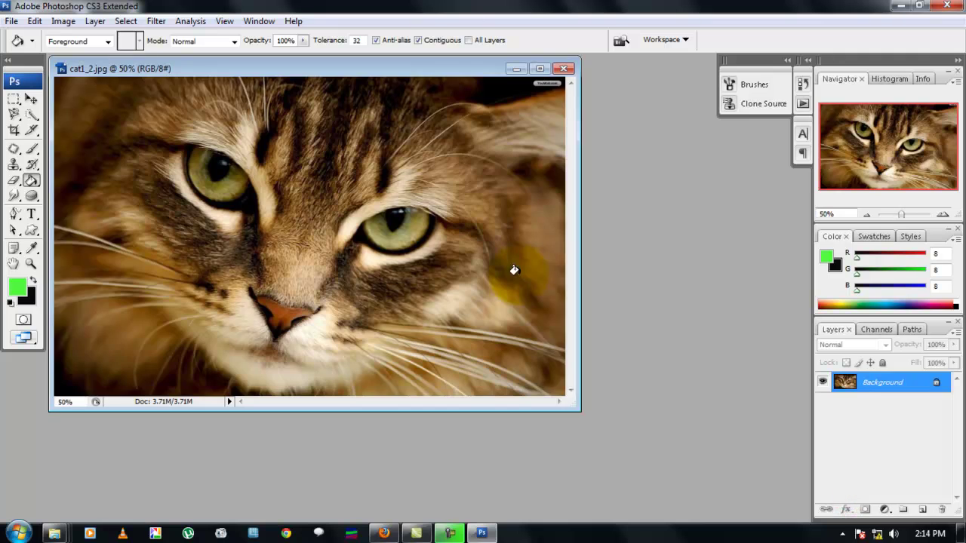
pyautogui.moveTo(575, 408); pyautogui.dragTo(650, 447)
pyautogui.click(359, 208)
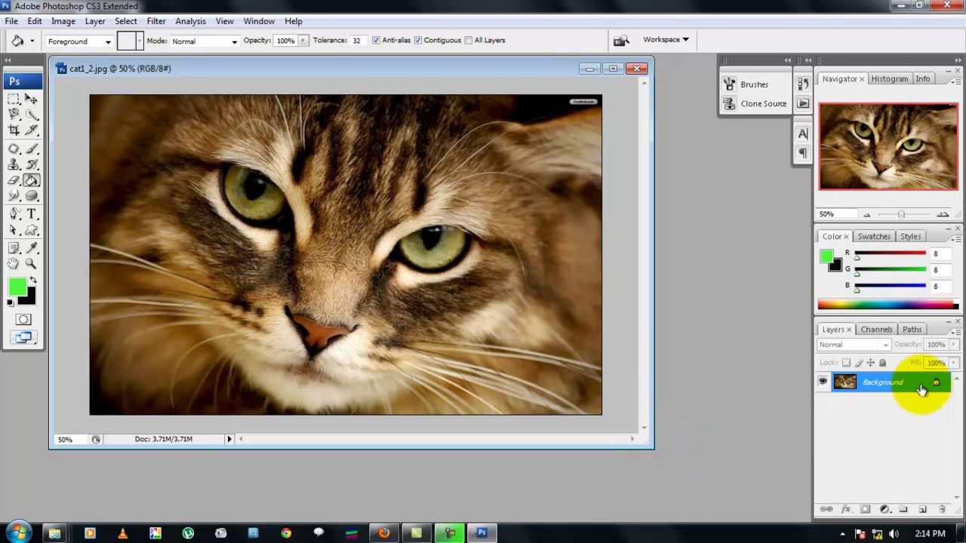
# Step: Duplicate Background into Background copy, select the copy, and bring up the Filter > Redfield menu
pyautogui.moveTo(911, 386); pyautogui.dragTo(922, 511)
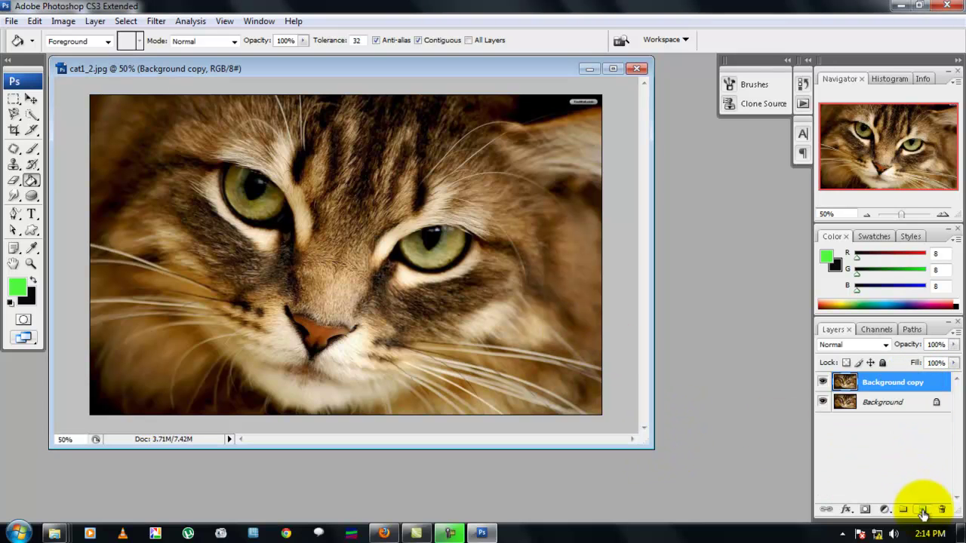
pyautogui.click(882, 403)
pyautogui.click(899, 382)
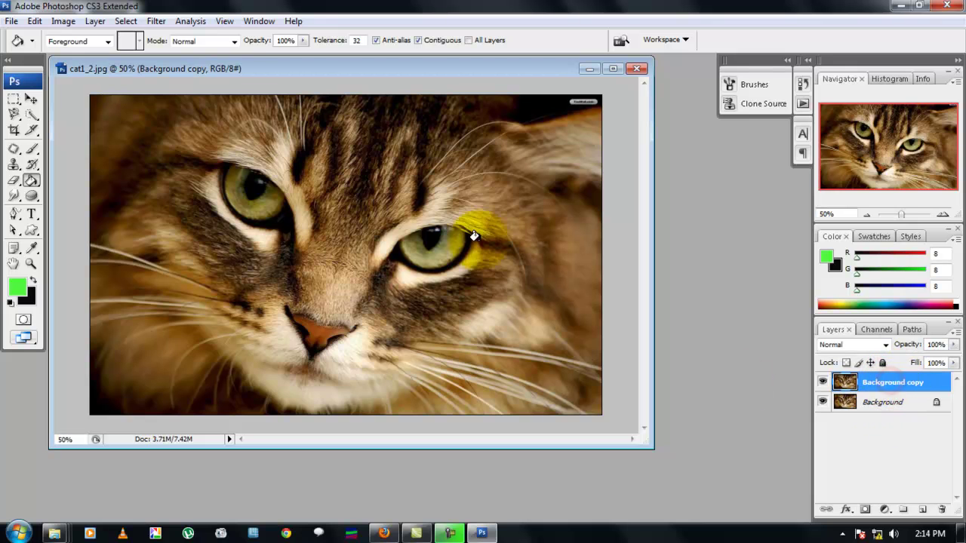
pyautogui.click(156, 21)
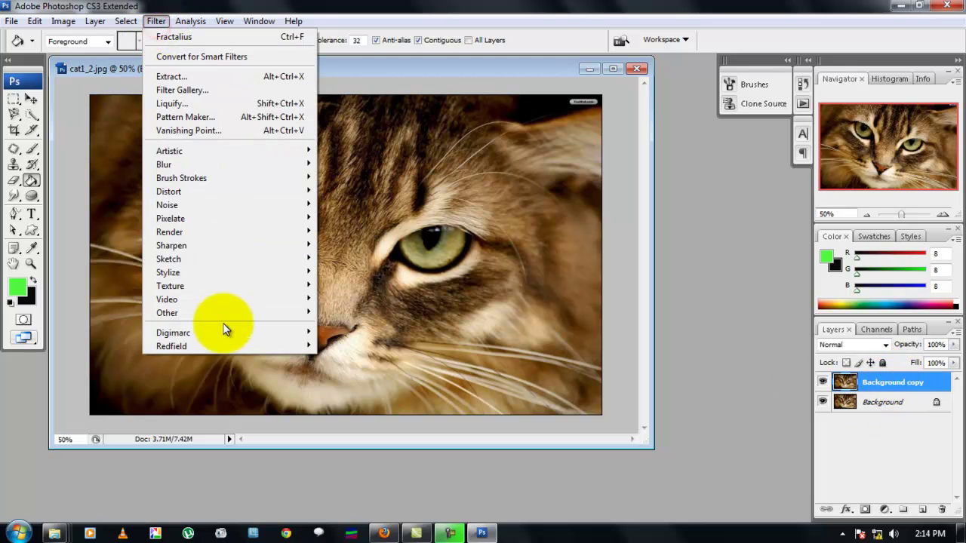
pyautogui.moveTo(224, 344)
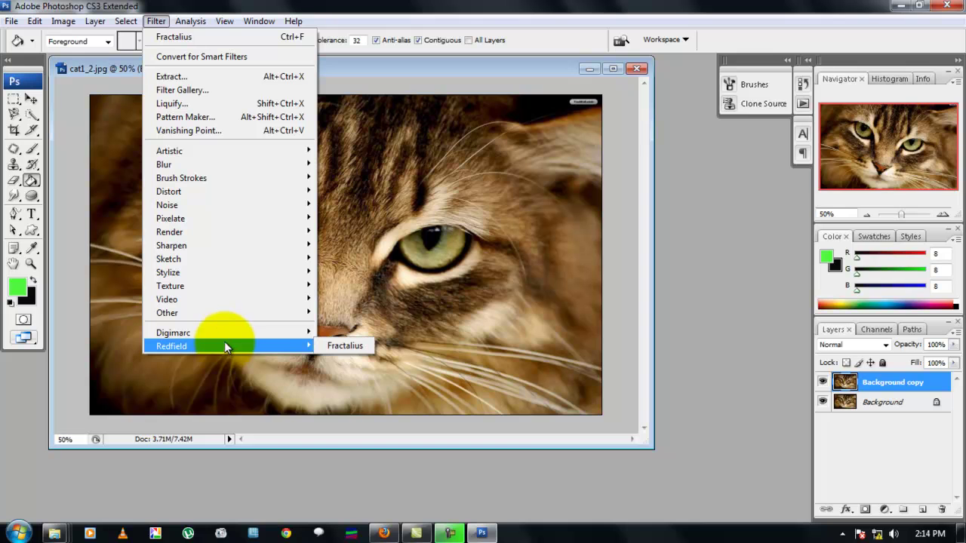
# Step: Apply Fractalius to Background copy with Saturation 37, Brightness 32, Depth 09 and adjusted Scale
pyautogui.click(341, 346)
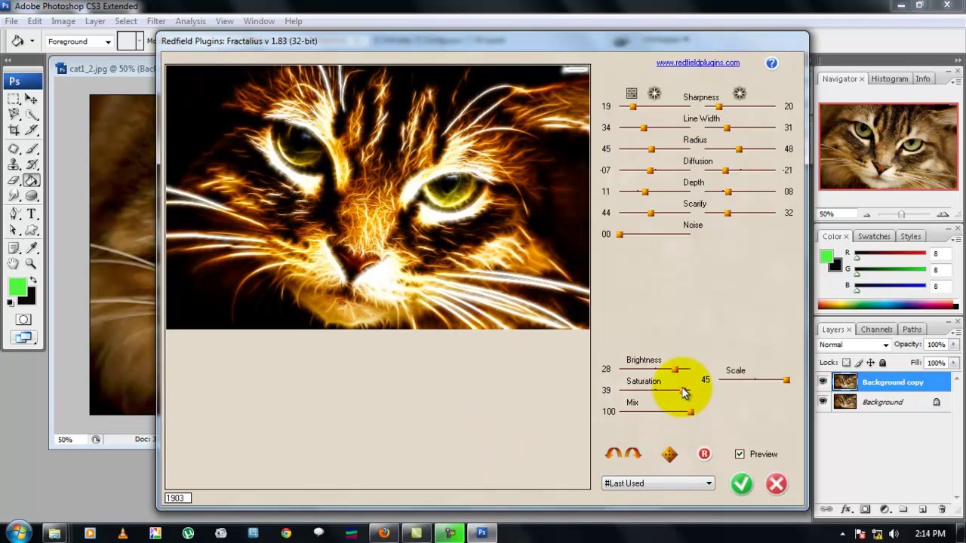
pyautogui.moveTo(683, 392); pyautogui.dragTo(681, 391)
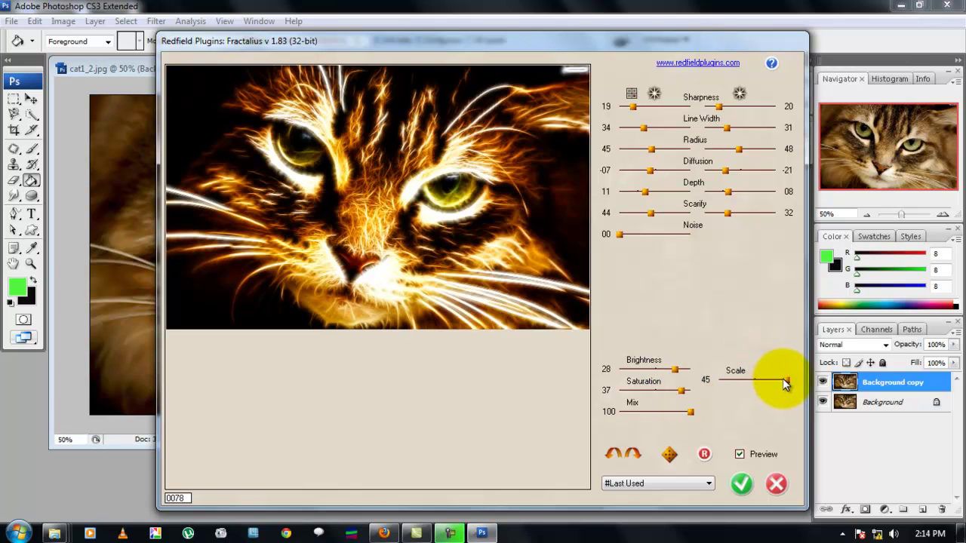
pyautogui.moveTo(783, 378); pyautogui.dragTo(785, 378)
pyautogui.click(675, 371)
pyautogui.moveTo(676, 370); pyautogui.dragTo(677, 369)
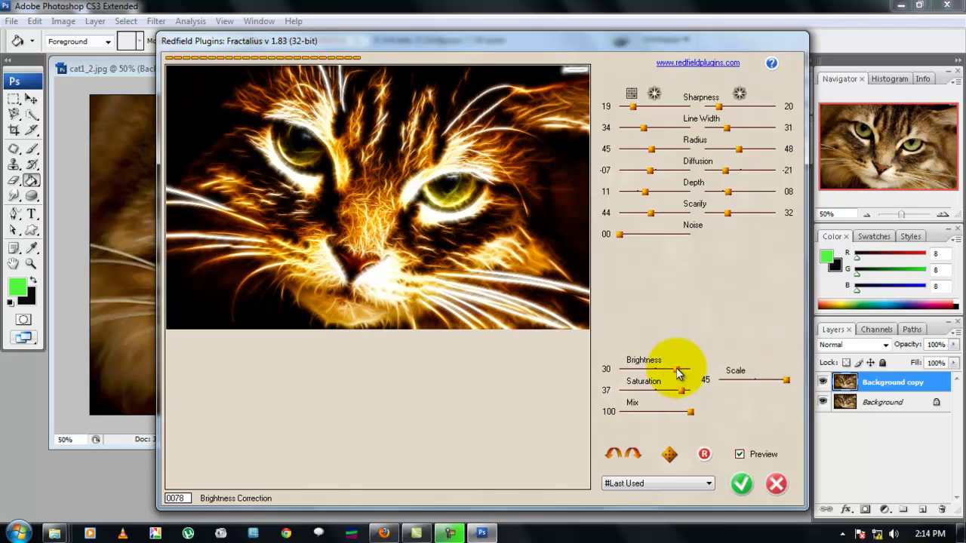
pyautogui.moveTo(676, 367); pyautogui.dragTo(678, 369)
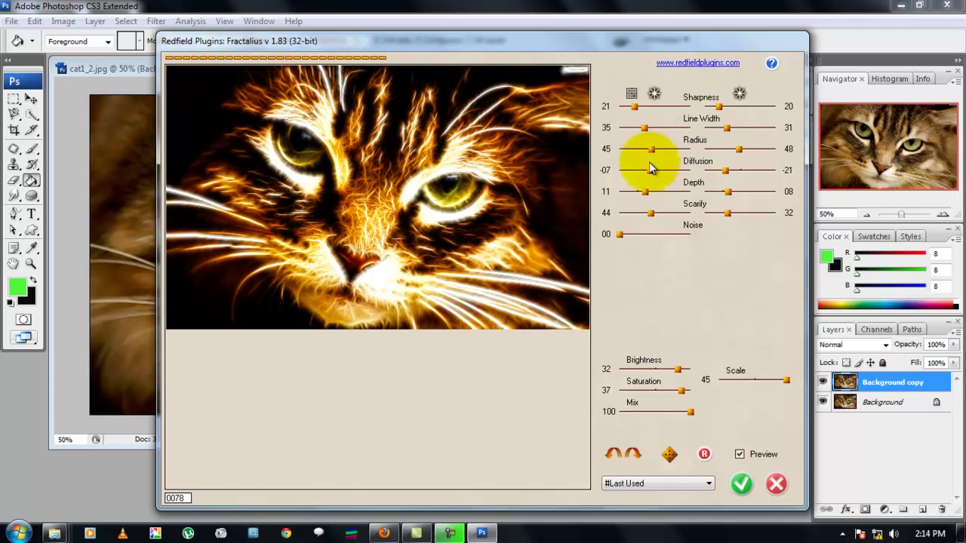
pyautogui.moveTo(646, 190); pyautogui.dragTo(656, 174)
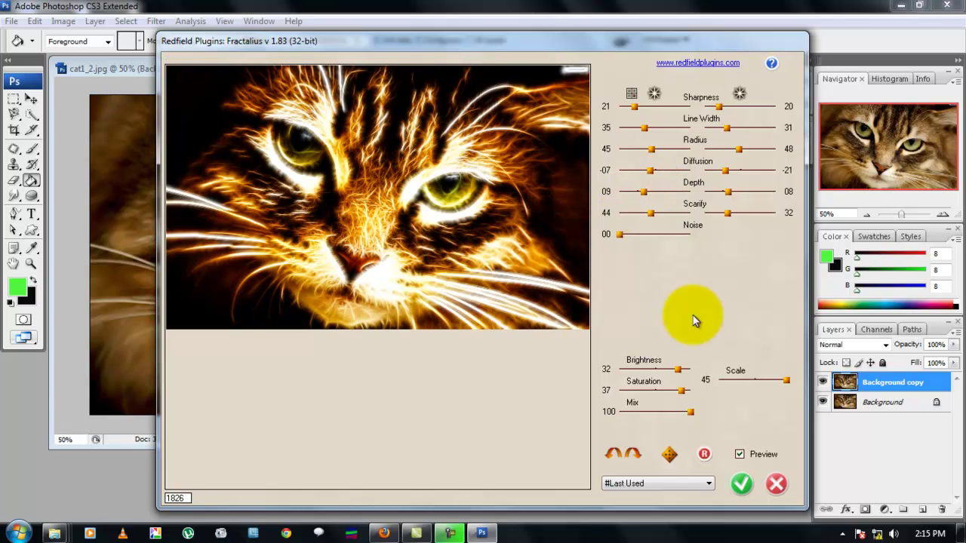
pyautogui.click(742, 485)
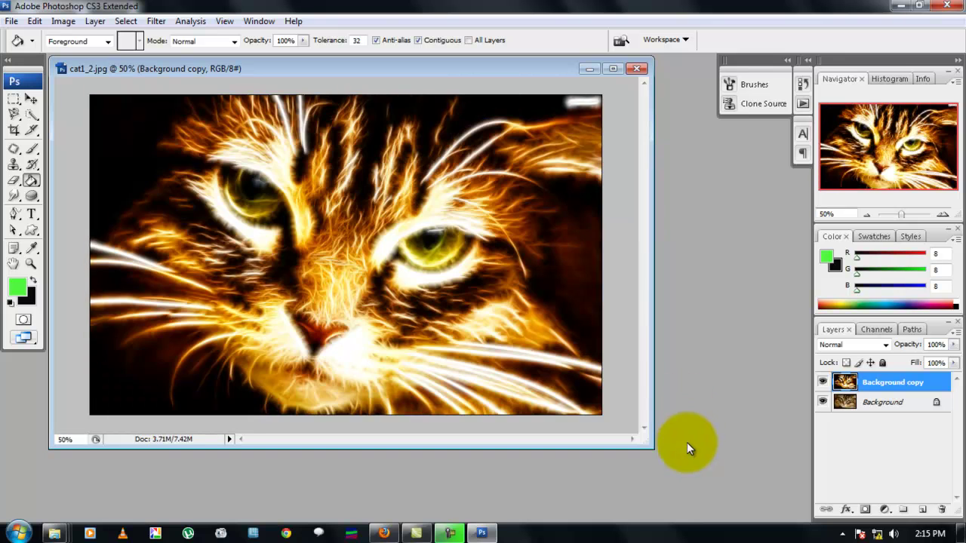
# Step: Duplicate Background again and move Background copy 2 above Background copy, keeping it selected
pyautogui.moveTo(652, 447); pyautogui.dragTo(675, 468)
pyautogui.moveTo(893, 402); pyautogui.dragTo(922, 509)
pyautogui.moveTo(898, 388); pyautogui.dragTo(897, 415)
pyautogui.click(893, 383)
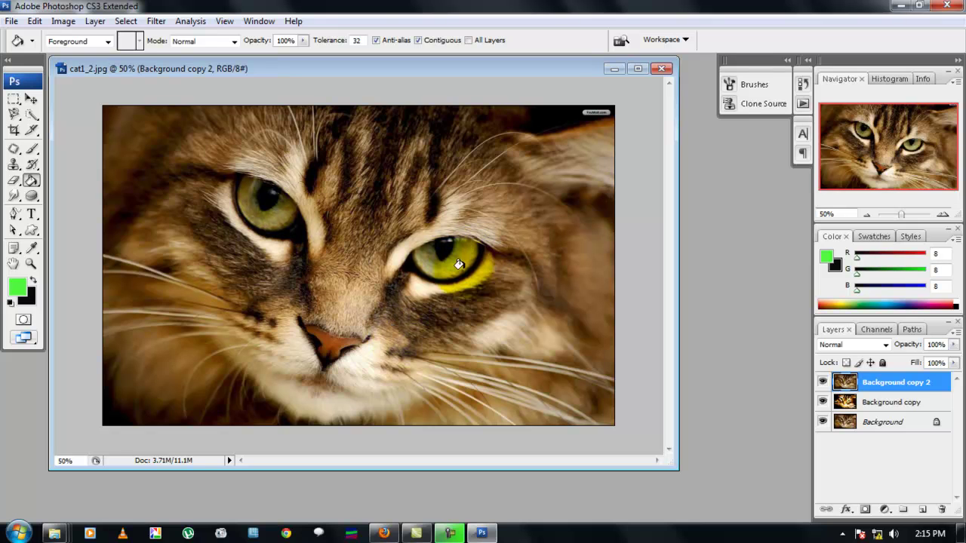
pyautogui.click(13, 179)
# Step: Set a 139 px, 0% hardness eraser and erase the forehead, brow area and fur under the right eye
pyautogui.click(93, 40)
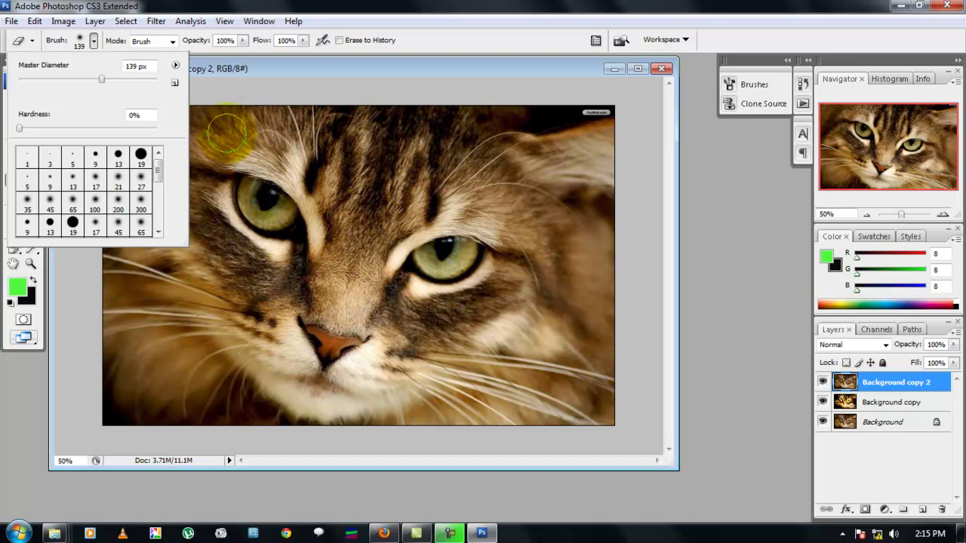
pyautogui.moveTo(226, 132)
pyautogui.mouseDown()
pyautogui.moveTo(254, 135)
pyautogui.moveTo(159, 135)
pyautogui.moveTo(207, 118)
pyautogui.moveTo(134, 120)
pyautogui.moveTo(96, 146)
pyautogui.moveTo(205, 130)
pyautogui.moveTo(223, 137)
pyautogui.moveTo(305, 179)
pyautogui.moveTo(328, 241)
pyautogui.moveTo(306, 264)
pyautogui.moveTo(251, 257)
pyautogui.moveTo(228, 242)
pyautogui.moveTo(211, 181)
pyautogui.mouseUp()
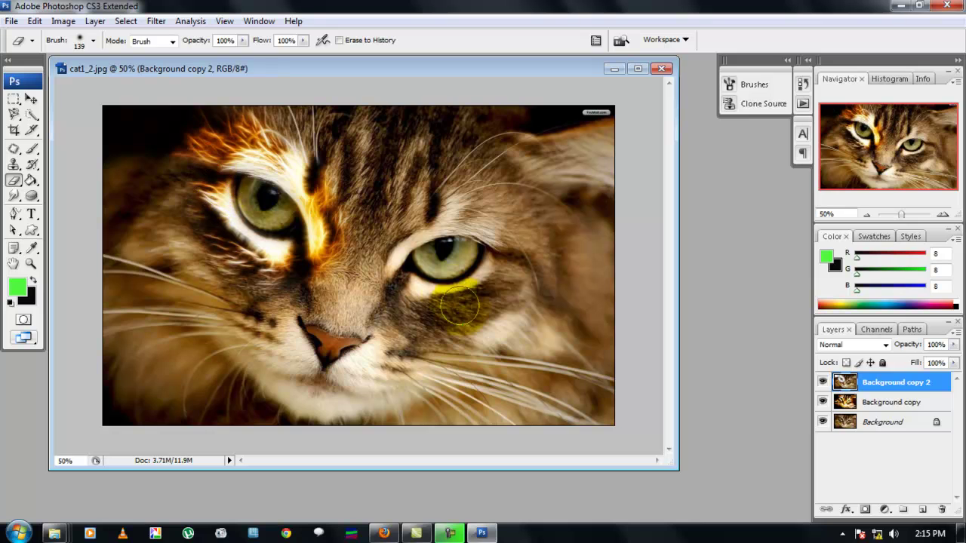
pyautogui.moveTo(356, 252)
pyautogui.mouseDown()
pyautogui.moveTo(393, 232)
pyautogui.moveTo(421, 221)
pyautogui.moveTo(465, 214)
pyautogui.moveTo(521, 246)
pyautogui.mouseUp()
pyautogui.moveTo(425, 304)
pyautogui.mouseDown()
pyautogui.moveTo(388, 284)
pyautogui.moveTo(420, 303)
pyautogui.moveTo(479, 302)
pyautogui.moveTo(510, 255)
pyautogui.moveTo(406, 185)
pyautogui.moveTo(356, 257)
pyautogui.moveTo(339, 127)
pyautogui.moveTo(223, 108)
pyautogui.moveTo(255, 111)
pyautogui.moveTo(363, 184)
pyautogui.moveTo(349, 216)
pyautogui.moveTo(335, 211)
pyautogui.moveTo(402, 156)
pyautogui.moveTo(385, 206)
pyautogui.moveTo(373, 197)
pyautogui.moveTo(401, 183)
pyautogui.moveTo(383, 136)
pyautogui.moveTo(546, 132)
pyautogui.moveTo(417, 124)
pyautogui.moveTo(602, 119)
pyautogui.moveTo(528, 120)
pyautogui.moveTo(479, 160)
pyautogui.moveTo(487, 169)
pyautogui.moveTo(580, 145)
pyautogui.moveTo(598, 181)
pyautogui.moveTo(515, 185)
pyautogui.moveTo(561, 204)
pyautogui.moveTo(479, 194)
pyautogui.moveTo(582, 245)
pyautogui.moveTo(588, 209)
pyautogui.moveTo(548, 277)
pyautogui.moveTo(554, 302)
pyautogui.moveTo(604, 216)
pyautogui.moveTo(593, 414)
pyautogui.moveTo(614, 352)
pyautogui.moveTo(614, 409)
pyautogui.moveTo(489, 411)
pyautogui.moveTo(627, 354)
pyautogui.moveTo(550, 340)
pyautogui.moveTo(484, 345)
pyautogui.moveTo(510, 305)
pyautogui.moveTo(497, 327)
pyautogui.moveTo(433, 339)
pyautogui.moveTo(381, 335)
pyautogui.moveTo(351, 291)
pyautogui.moveTo(316, 318)
pyautogui.moveTo(253, 294)
pyautogui.moveTo(197, 242)
pyautogui.moveTo(122, 123)
pyautogui.moveTo(122, 224)
pyautogui.moveTo(196, 120)
pyautogui.moveTo(176, 163)
pyautogui.moveTo(243, 134)
pyautogui.moveTo(136, 278)
pyautogui.moveTo(109, 268)
pyautogui.moveTo(128, 387)
pyautogui.moveTo(104, 397)
pyautogui.moveTo(151, 273)
pyautogui.moveTo(174, 264)
pyautogui.moveTo(192, 411)
pyautogui.moveTo(249, 342)
pyautogui.moveTo(172, 405)
pyautogui.moveTo(265, 348)
pyautogui.moveTo(479, 367)
pyautogui.moveTo(496, 421)
pyautogui.moveTo(414, 343)
pyautogui.moveTo(636, 394)
pyautogui.moveTo(556, 430)
pyautogui.mouseUp()
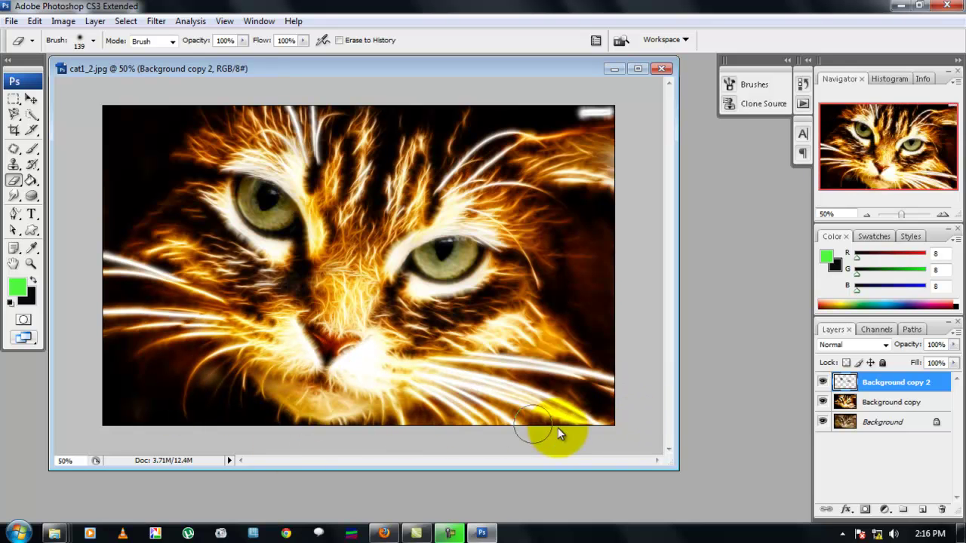
# Step: Compare by toggling Background copy 2's visibility, then erase the left cheek and remaining photo areas
pyautogui.click(823, 383)
pyautogui.click(823, 383)
pyautogui.click(823, 383)
pyautogui.click(823, 383)
pyautogui.moveTo(351, 375)
pyautogui.mouseDown()
pyautogui.moveTo(254, 308)
pyautogui.moveTo(287, 282)
pyautogui.moveTo(245, 285)
pyautogui.mouseUp()
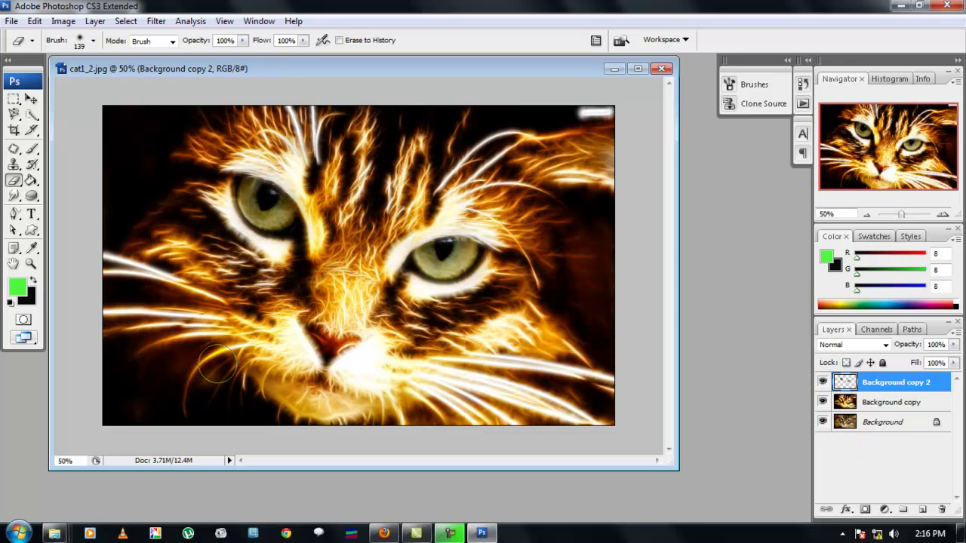
pyautogui.moveTo(177, 383)
pyautogui.mouseDown()
pyautogui.moveTo(173, 420)
pyautogui.moveTo(625, 189)
pyautogui.moveTo(593, 119)
pyautogui.moveTo(721, 303)
pyautogui.mouseUp()
# Step: Compare the eyes by toggling Background copy 2, then add Layer 1 and set the foreground to green
pyautogui.click(823, 384)
pyautogui.click(822, 382)
pyautogui.click(822, 383)
pyautogui.click(823, 382)
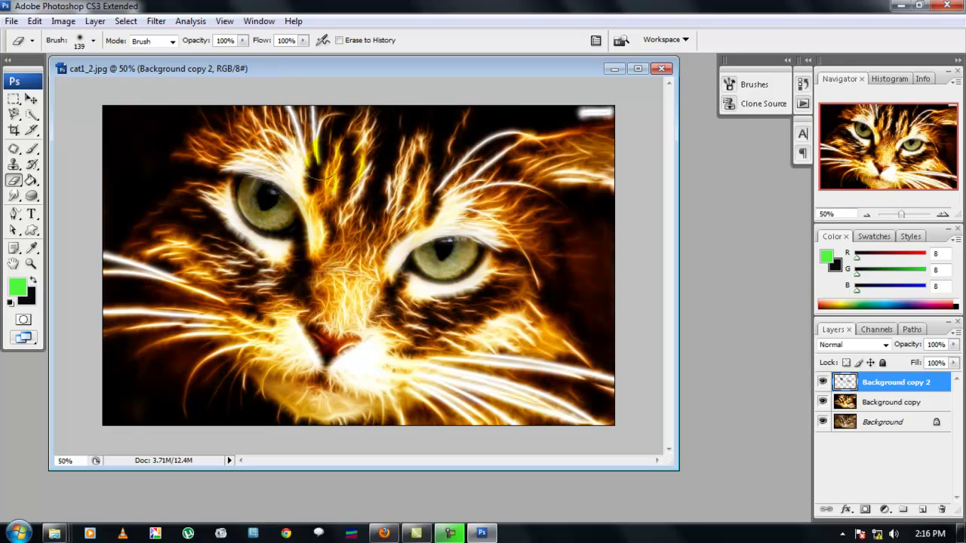
pyautogui.click(923, 511)
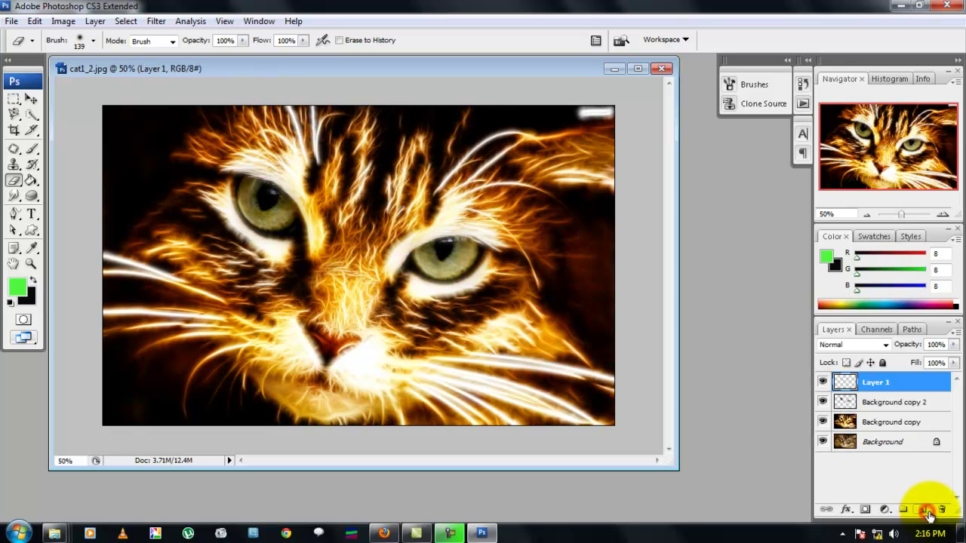
pyautogui.click(18, 288)
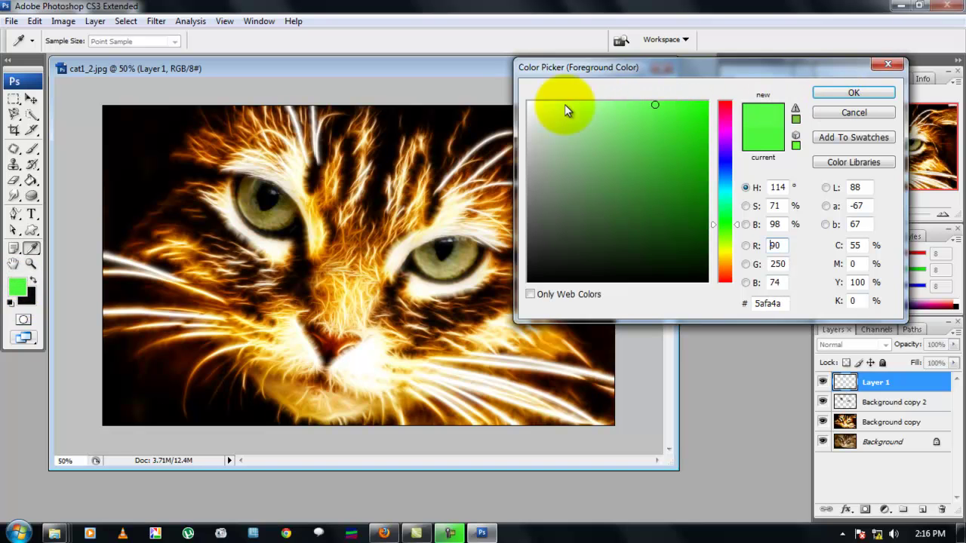
pyautogui.click(827, 94)
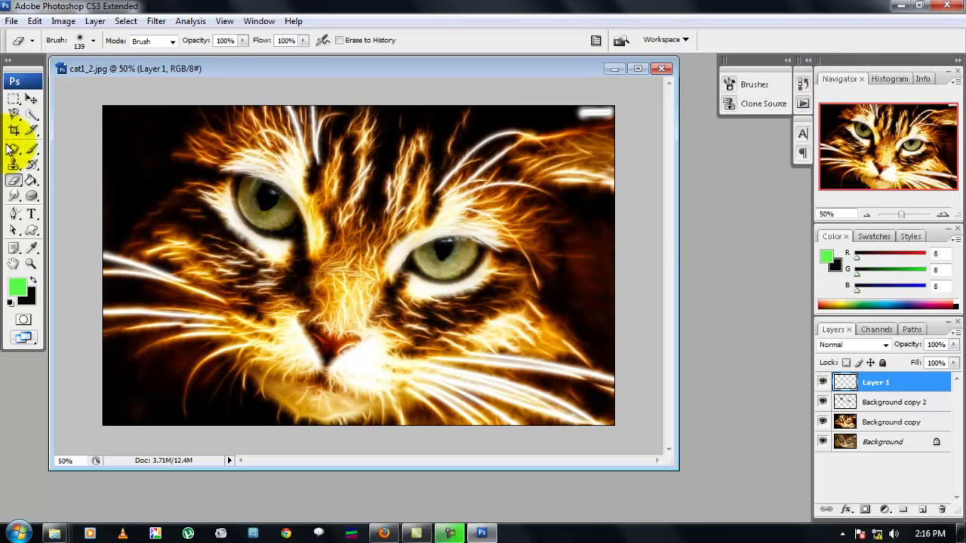
# Step: Choose a 69 px, 0% hardness brush and set Layer 1's blend mode to Color
pyautogui.click(33, 149)
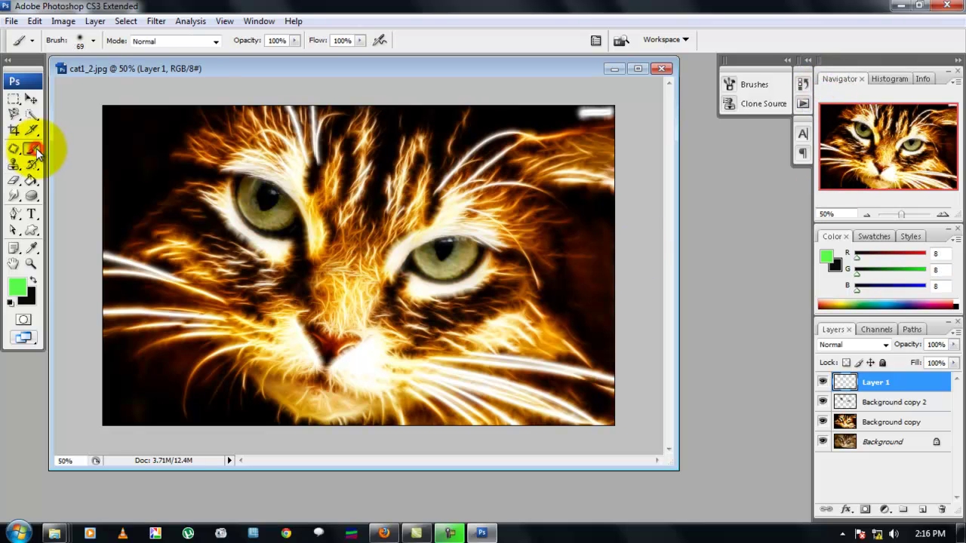
pyautogui.click(95, 42)
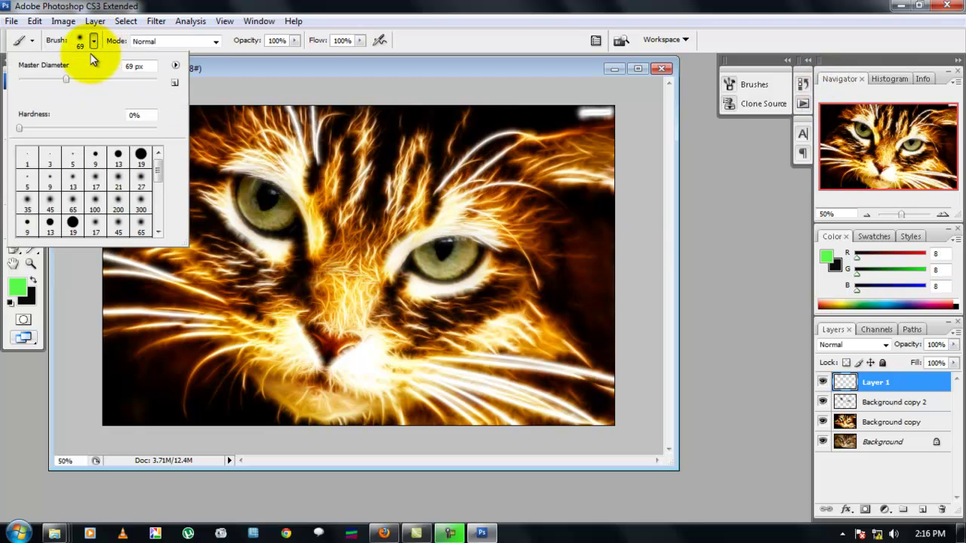
pyautogui.click(93, 40)
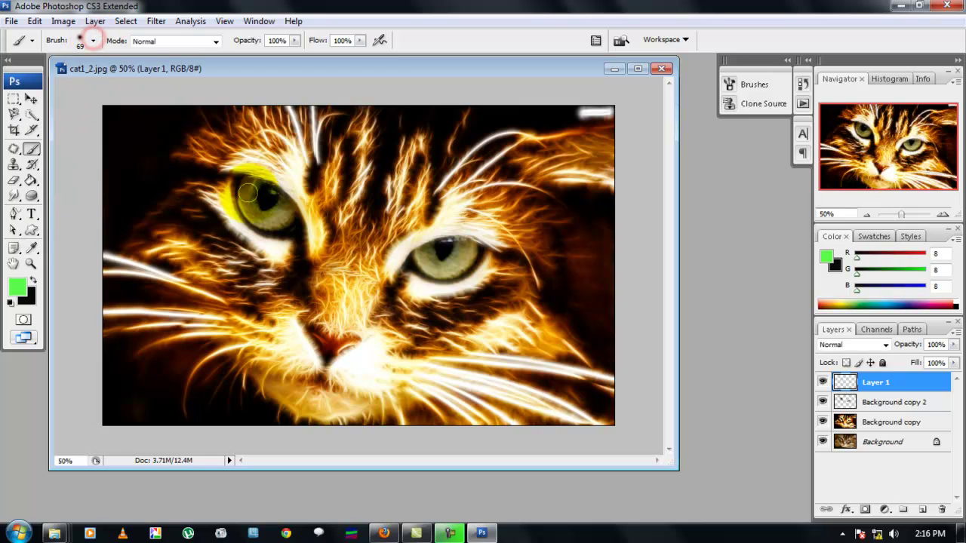
pyautogui.click(879, 346)
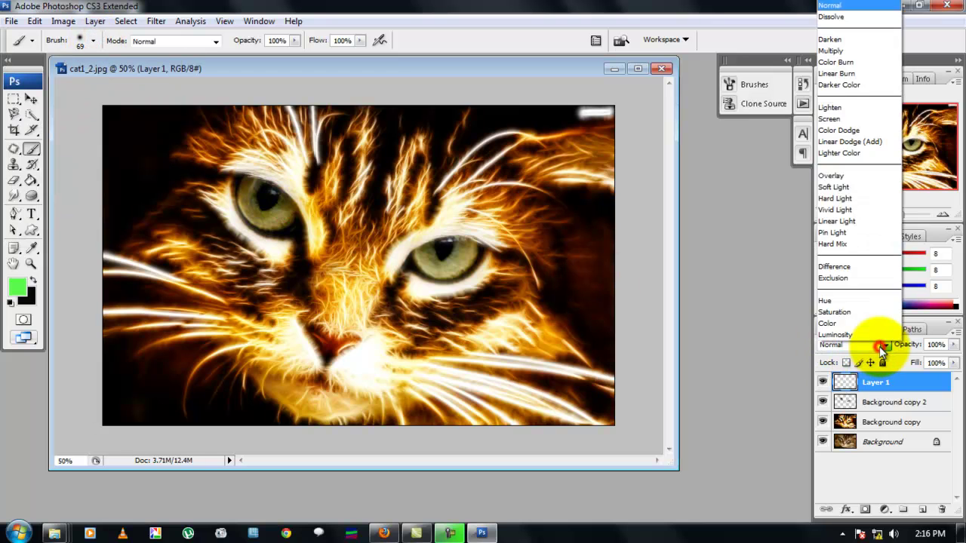
pyautogui.click(841, 322)
# Step: Paint green over the left eye in two strokes, then over the right eye on Layer 1
pyautogui.moveTo(250, 202)
pyautogui.mouseDown()
pyautogui.moveTo(251, 189)
pyautogui.moveTo(248, 206)
pyautogui.mouseUp()
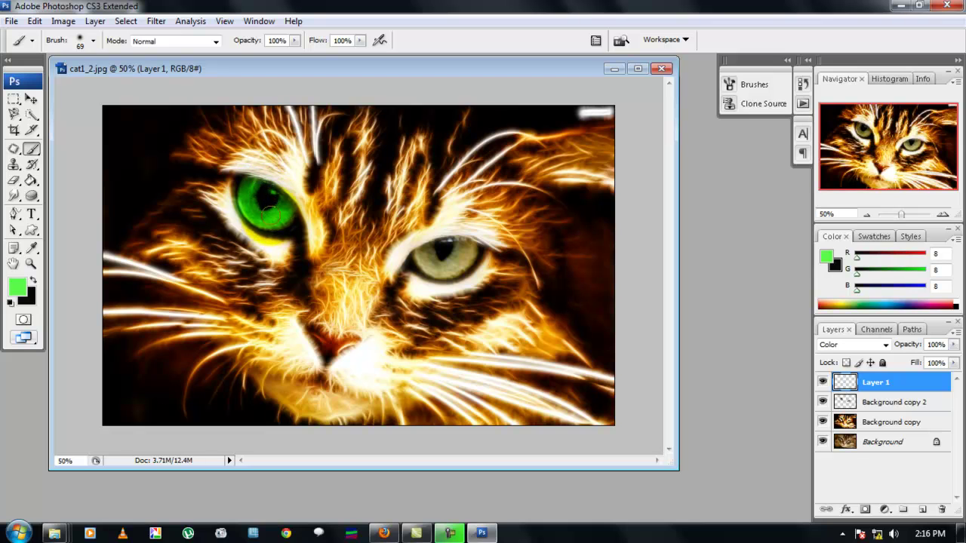
pyautogui.moveTo(280, 219); pyautogui.dragTo(273, 240)
pyautogui.moveTo(400, 252)
pyautogui.mouseDown()
pyautogui.moveTo(452, 257)
pyautogui.moveTo(421, 253)
pyautogui.moveTo(449, 249)
pyautogui.moveTo(456, 264)
pyautogui.moveTo(411, 253)
pyautogui.moveTo(443, 268)
pyautogui.moveTo(456, 258)
pyautogui.mouseUp()
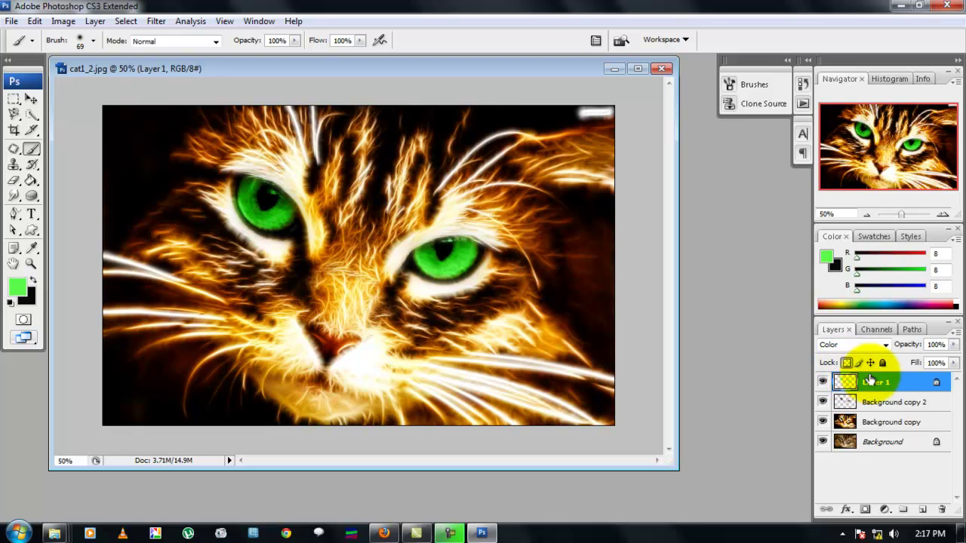
# Step: Change the foreground colour to bright red and repaint the right and left eyes with it
pyautogui.click(17, 286)
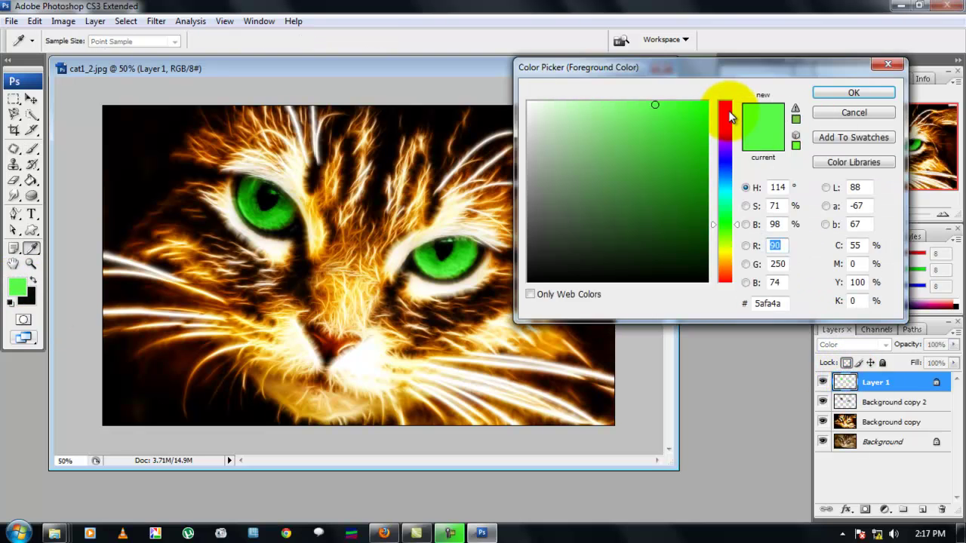
pyautogui.moveTo(727, 110); pyautogui.dragTo(739, 103)
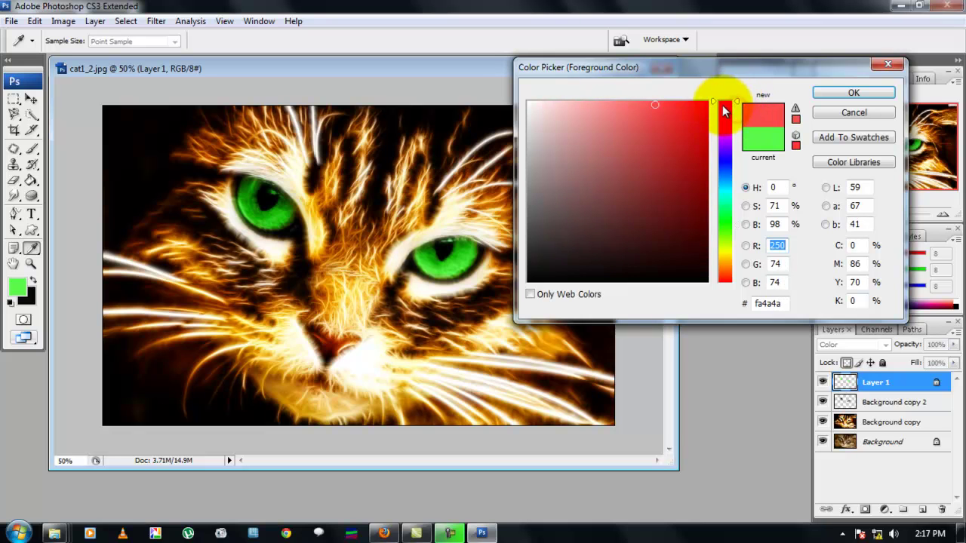
pyautogui.click(689, 101)
pyautogui.click(832, 102)
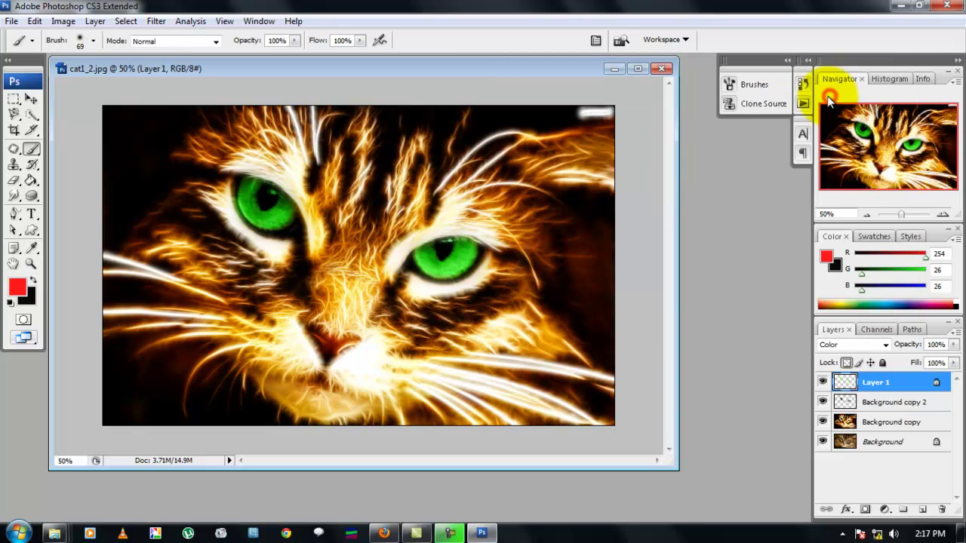
pyautogui.moveTo(445, 240)
pyautogui.mouseDown()
pyautogui.moveTo(445, 286)
pyautogui.moveTo(479, 234)
pyautogui.moveTo(430, 234)
pyautogui.moveTo(423, 245)
pyautogui.moveTo(445, 285)
pyautogui.moveTo(460, 278)
pyautogui.mouseUp()
pyautogui.moveTo(288, 220)
pyautogui.mouseDown()
pyautogui.moveTo(243, 178)
pyautogui.moveTo(252, 214)
pyautogui.moveTo(282, 220)
pyautogui.moveTo(295, 199)
pyautogui.moveTo(286, 221)
pyautogui.moveTo(262, 220)
pyautogui.moveTo(242, 189)
pyautogui.moveTo(283, 185)
pyautogui.mouseUp()
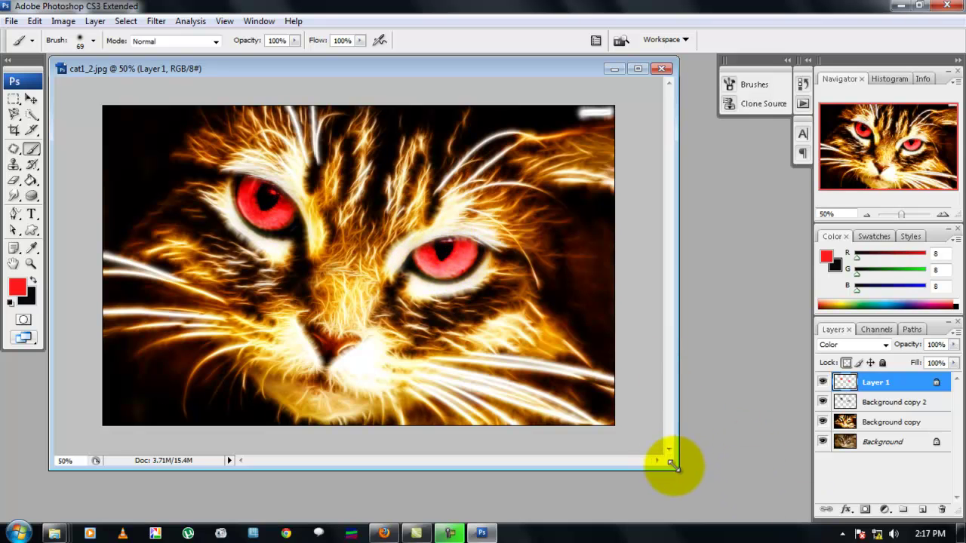
# Step: Add Layer 2 above Layer 1, choose the Paint Bucket, and set a bright green foreground colour
pyautogui.moveTo(676, 468); pyautogui.dragTo(694, 474)
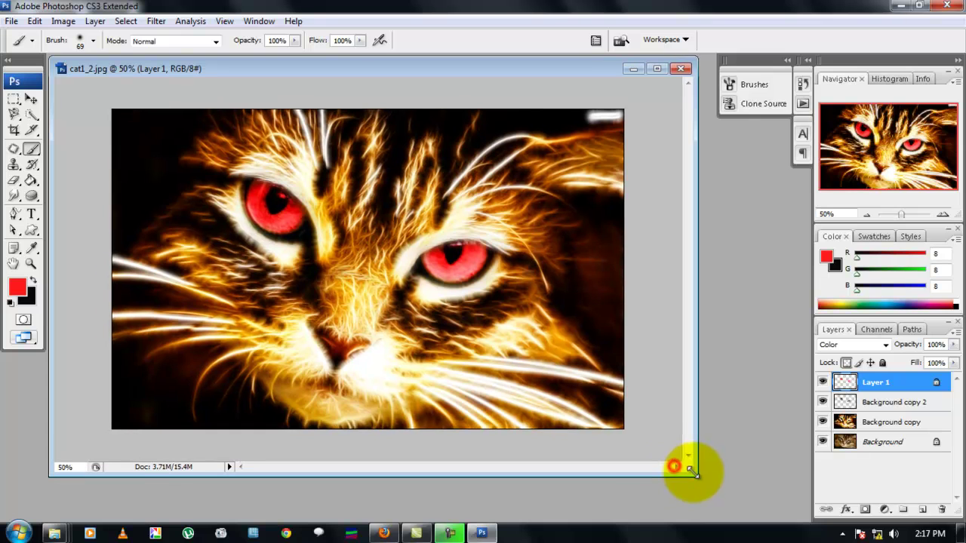
pyautogui.click(924, 510)
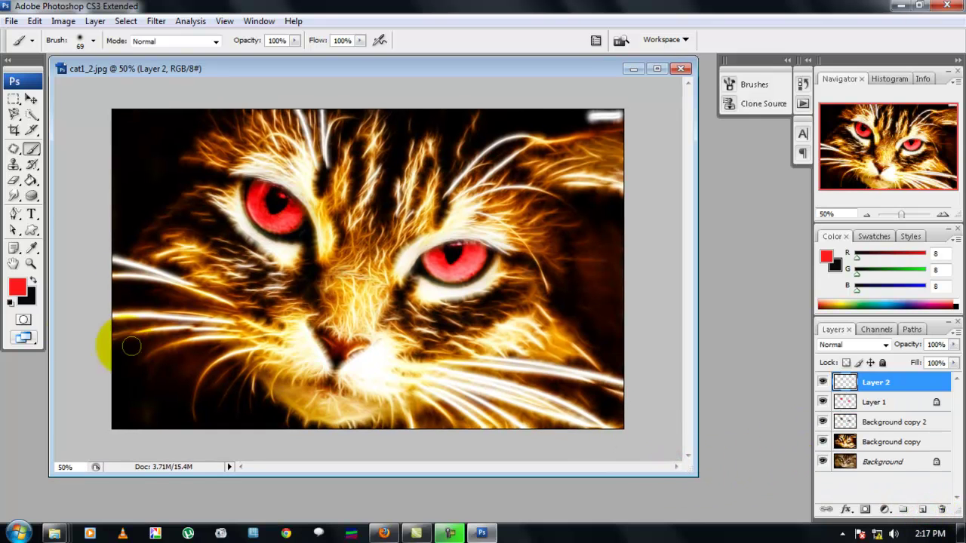
pyautogui.click(31, 183)
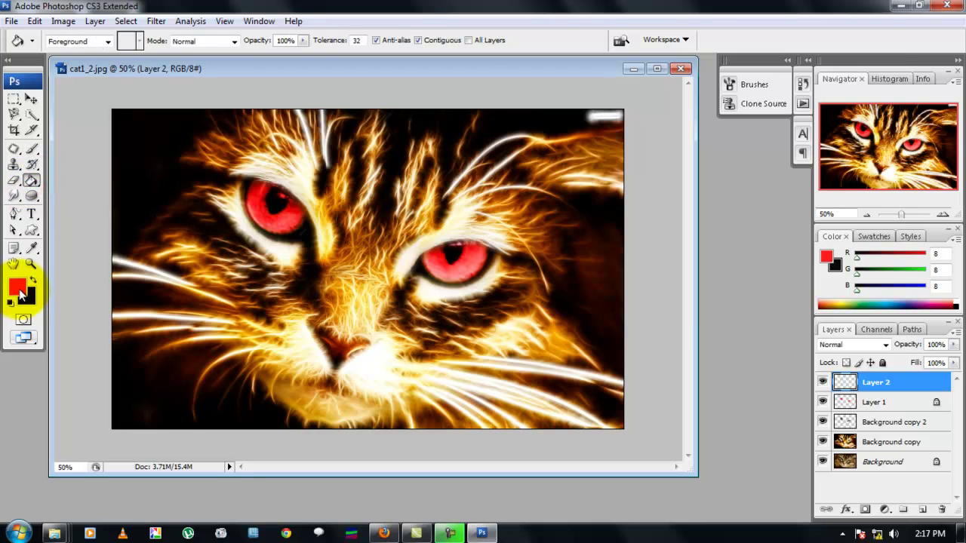
pyautogui.click(16, 286)
pyautogui.moveTo(721, 198); pyautogui.dragTo(728, 218)
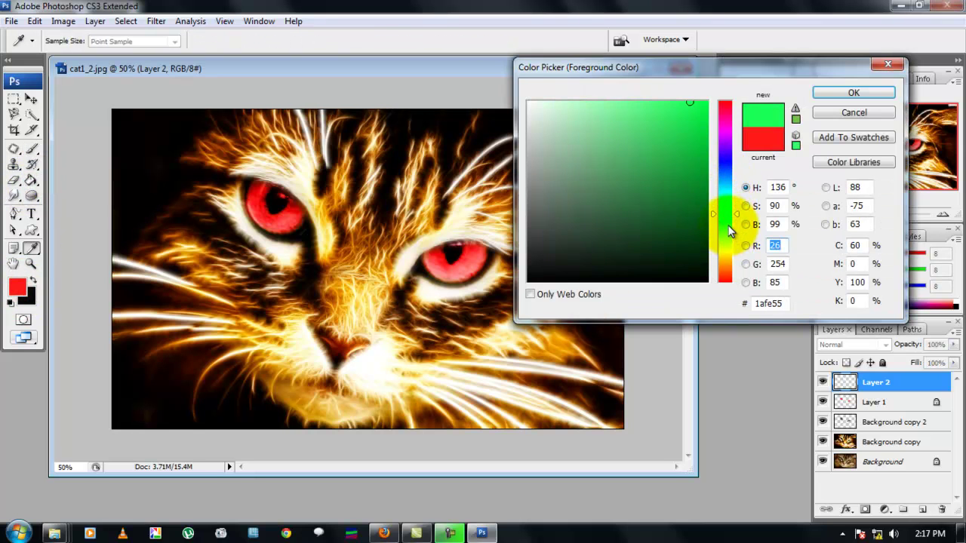
pyautogui.click(672, 108)
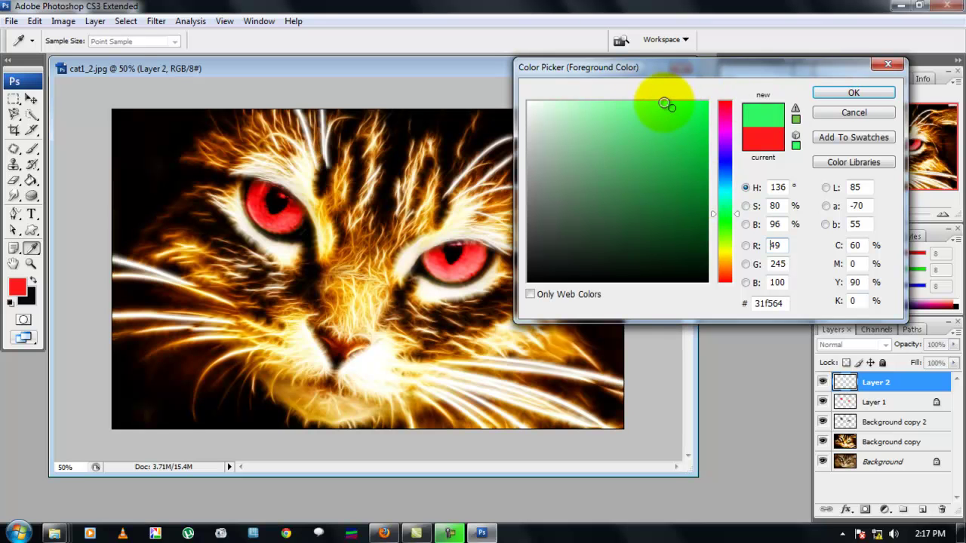
pyautogui.click(664, 102)
pyautogui.click(822, 91)
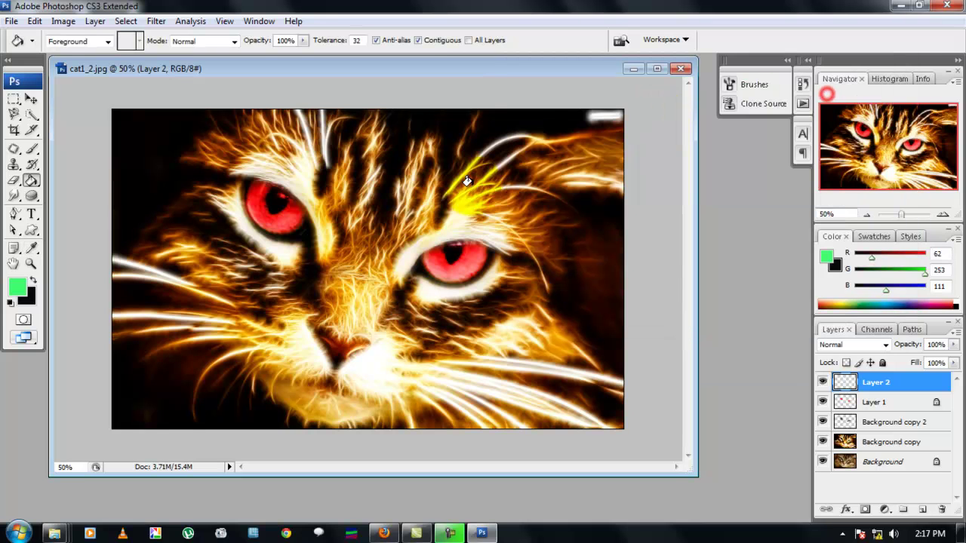
# Step: Fill Layer 2 with the bright green and change its blend mode from Normal to Hue
pyautogui.click(299, 269)
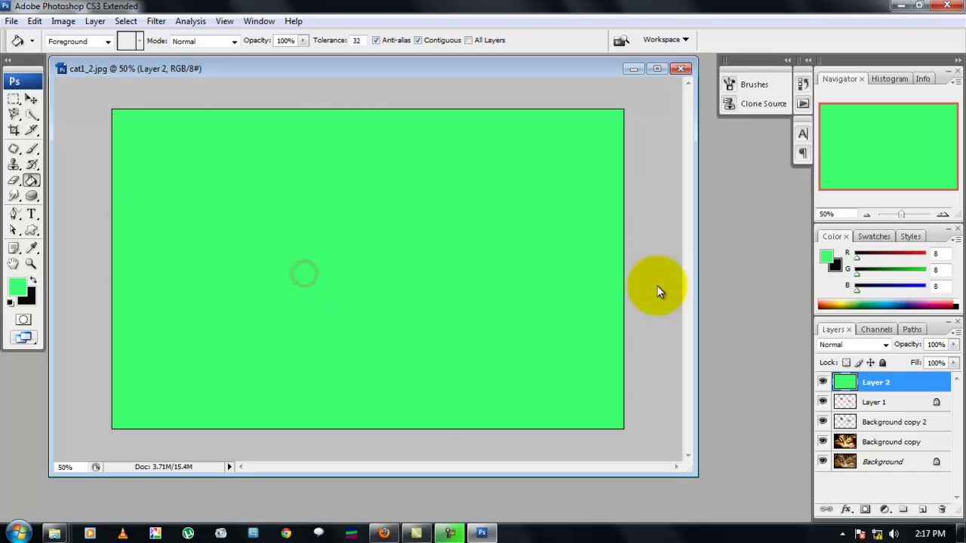
pyautogui.click(873, 347)
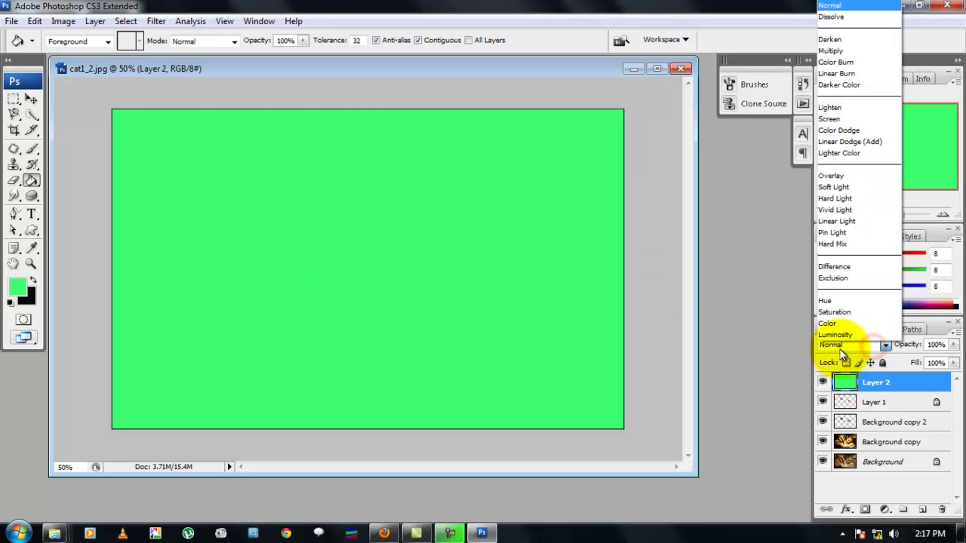
pyautogui.click(830, 300)
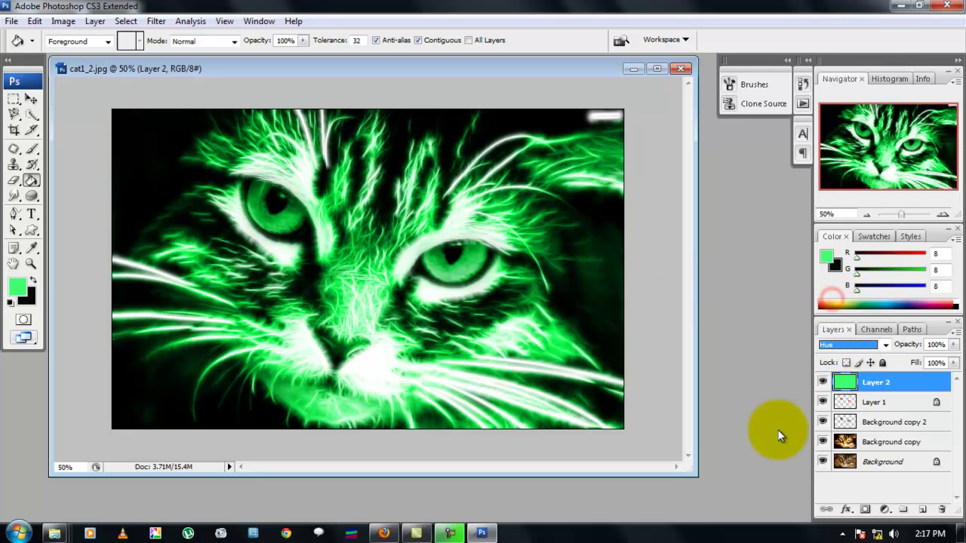
pyautogui.moveTo(688, 469); pyautogui.dragTo(717, 476)
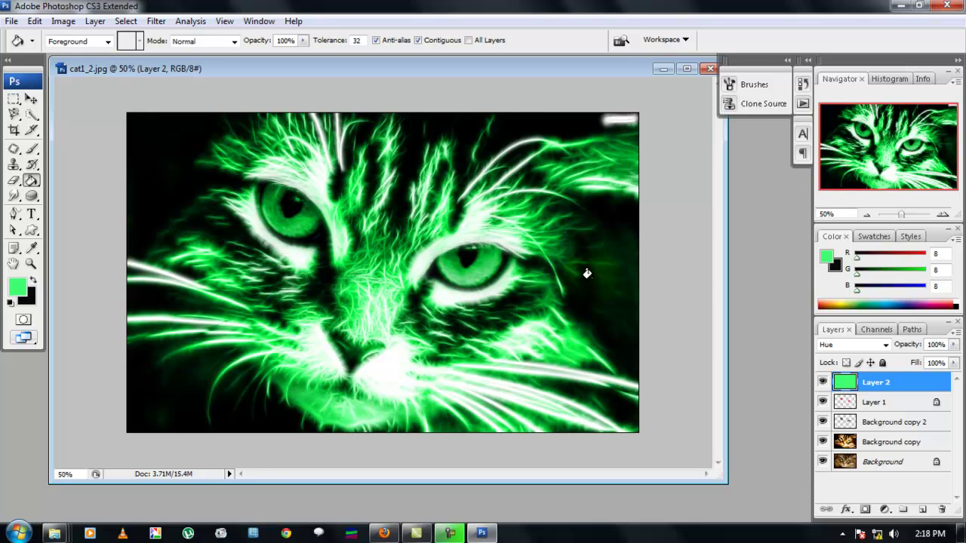
# Step: Move the red-eyes Layer 1 above the green Layer 2 so the eyes show red again
pyautogui.click(868, 402)
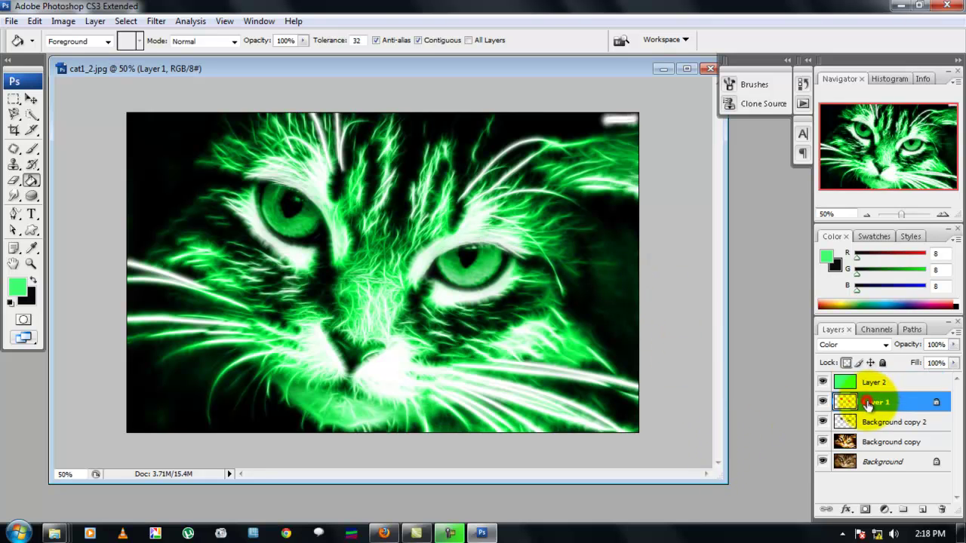
pyautogui.moveTo(873, 405); pyautogui.dragTo(857, 371)
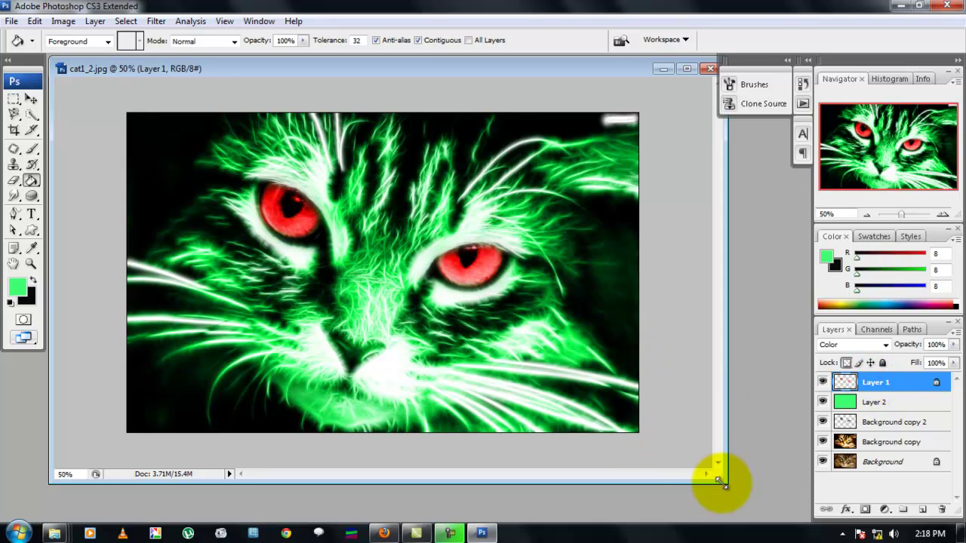
pyautogui.moveTo(720, 478); pyautogui.dragTo(710, 479)
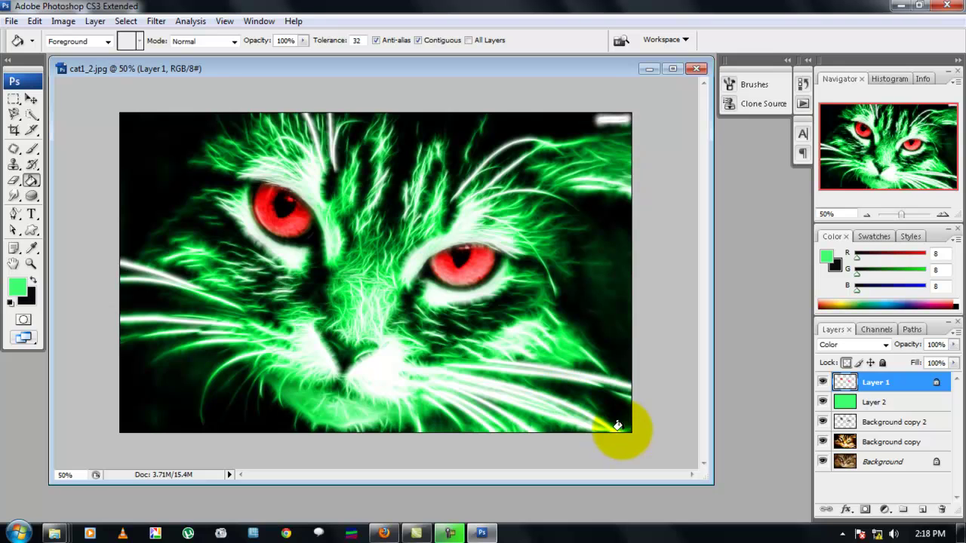